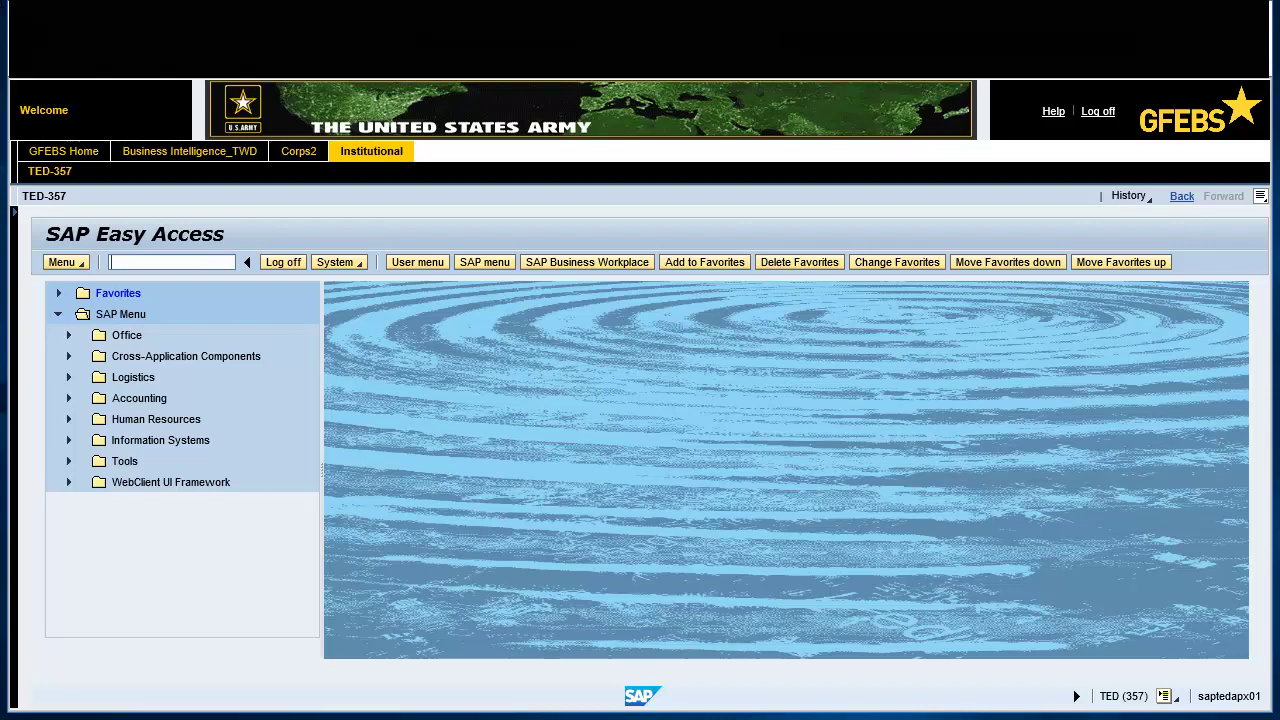
- Run transaction FB60 to bring up the Enter Vendor Invoice form for company code ARMY
text(FB60)
key(Return)
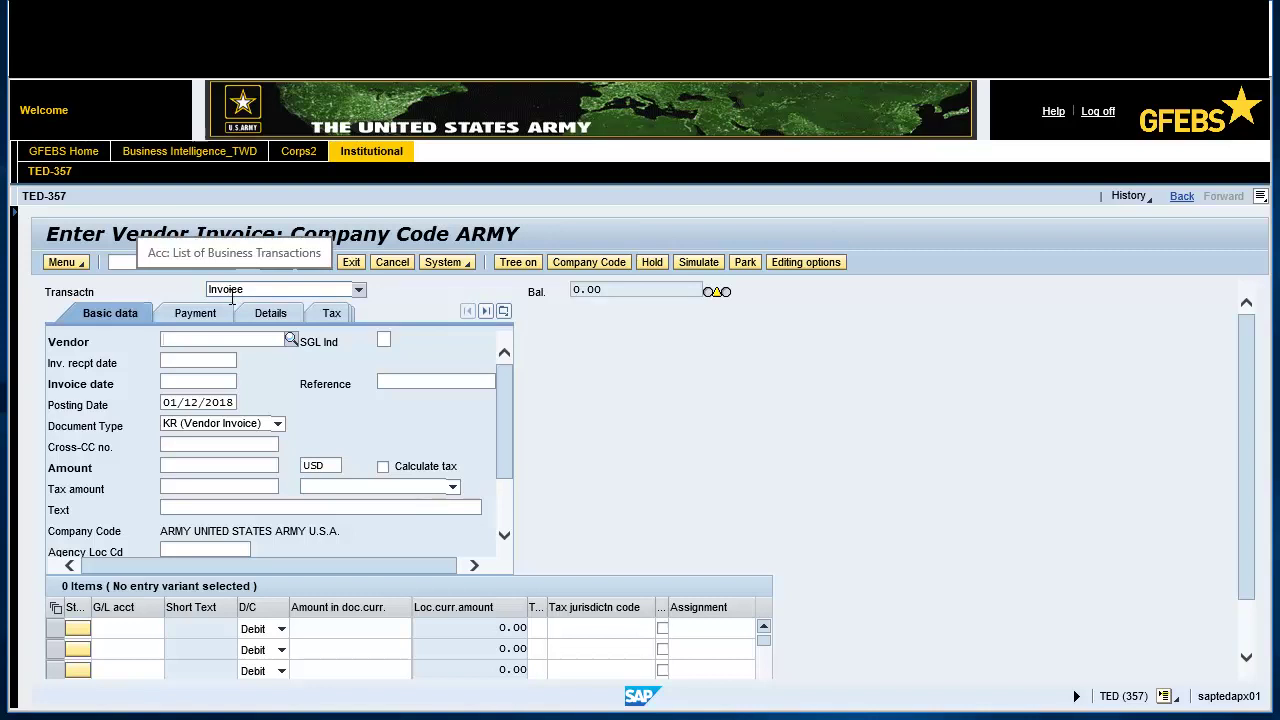
- Enter the employee's vendor ID and set receipt and invoice dates to 01/12/2018
click(170, 338)
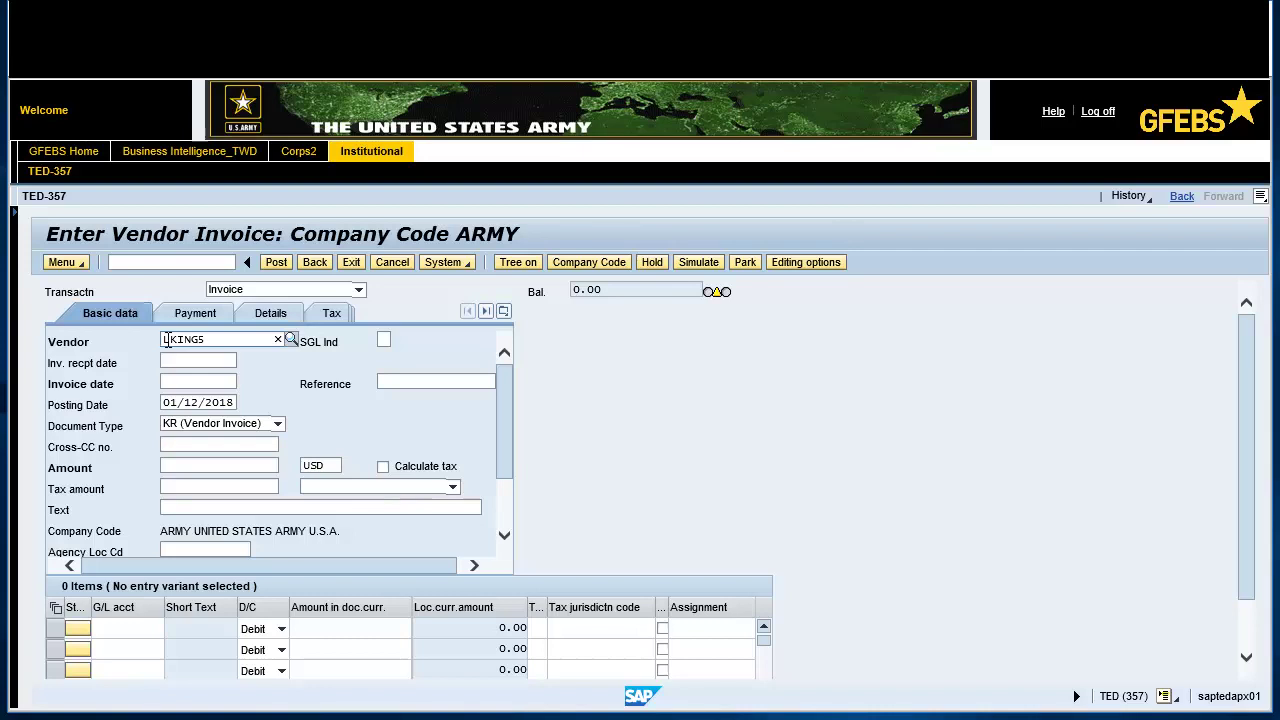
click(165, 364)
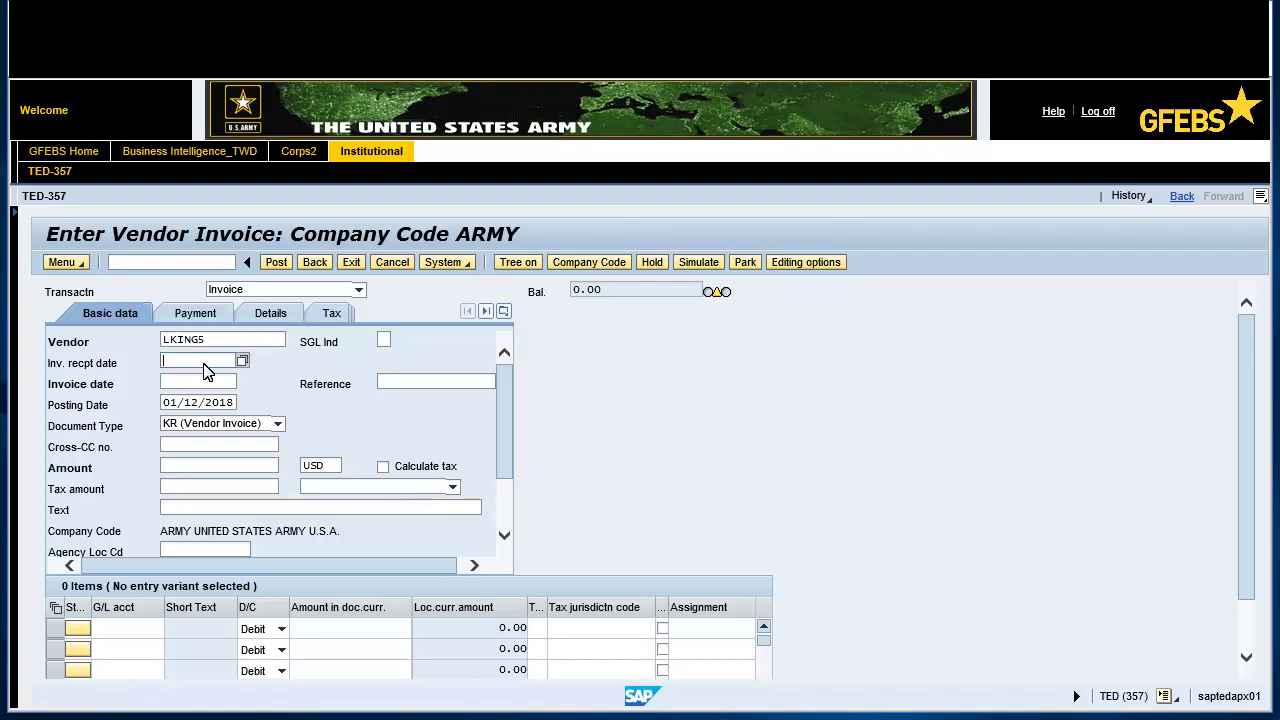
click(242, 361)
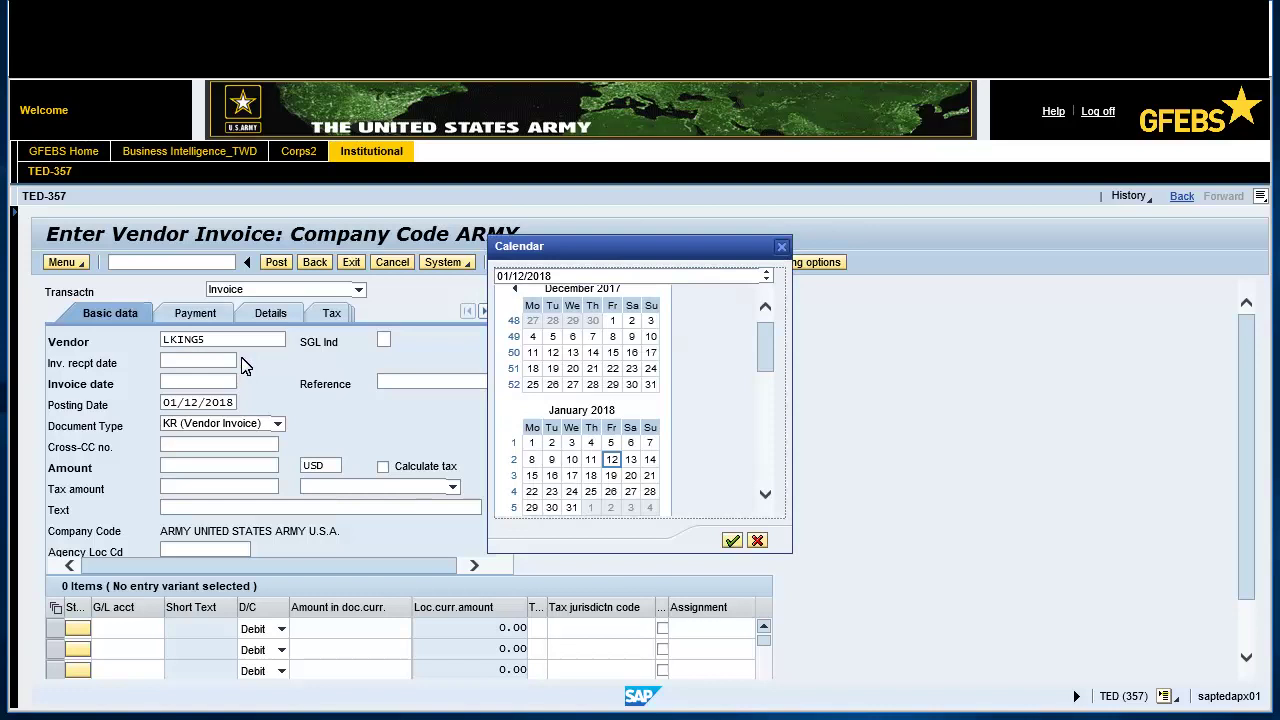
double_click(612, 459)
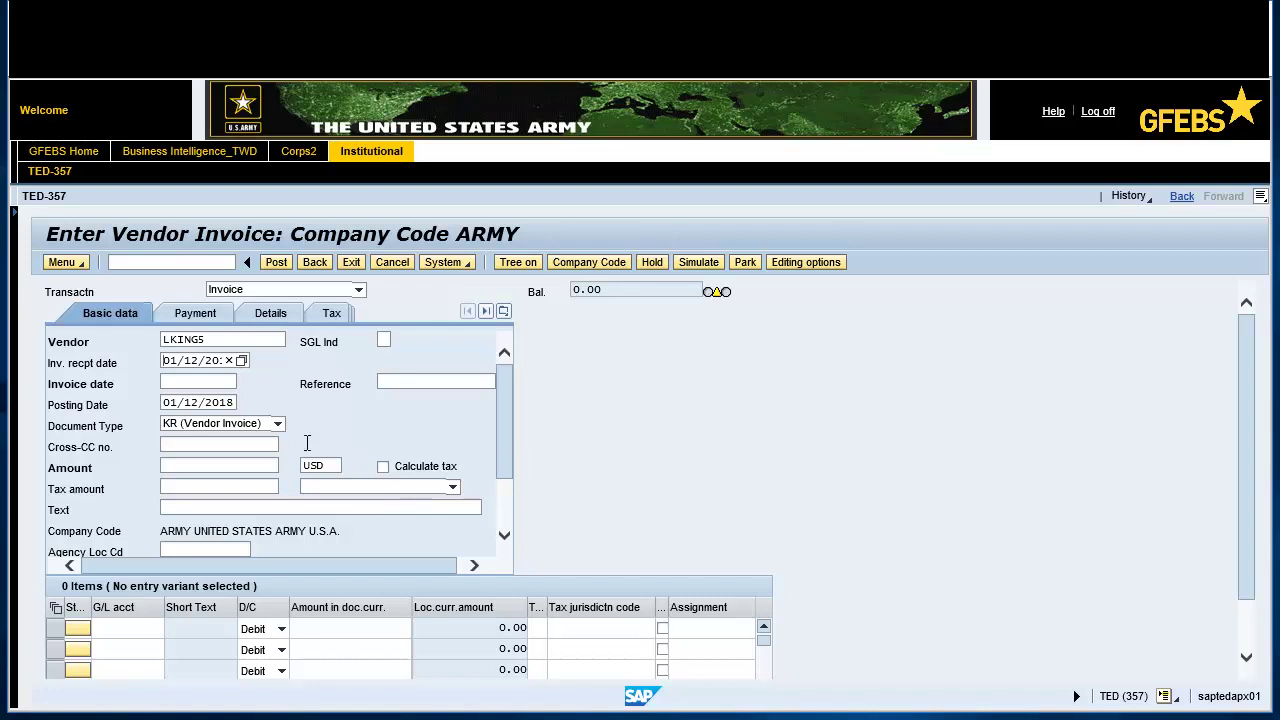
click(193, 384)
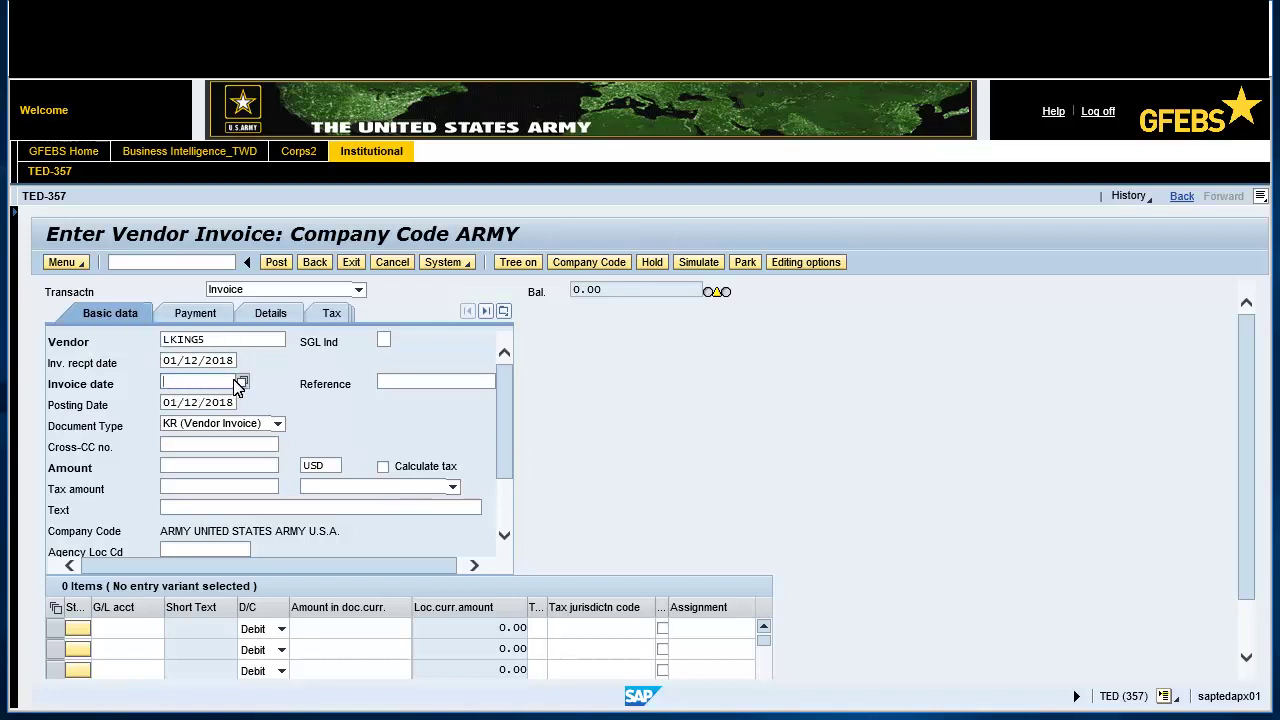
click(242, 381)
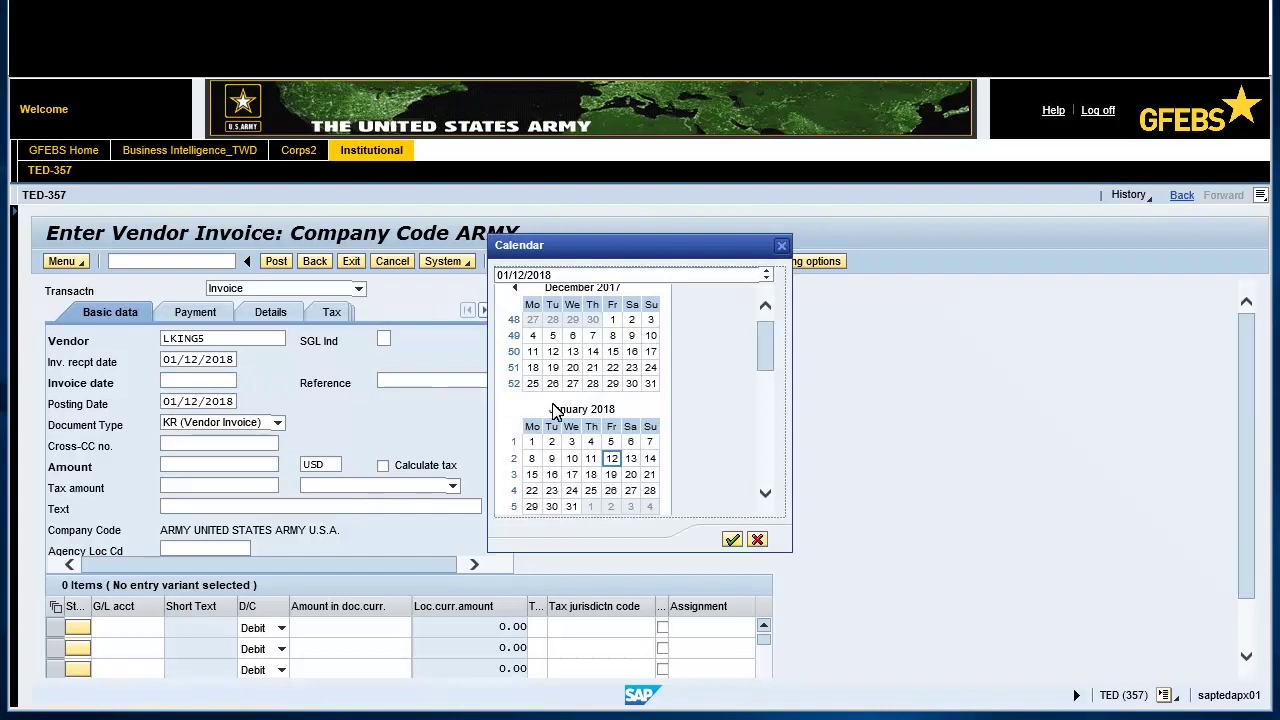
double_click(612, 458)
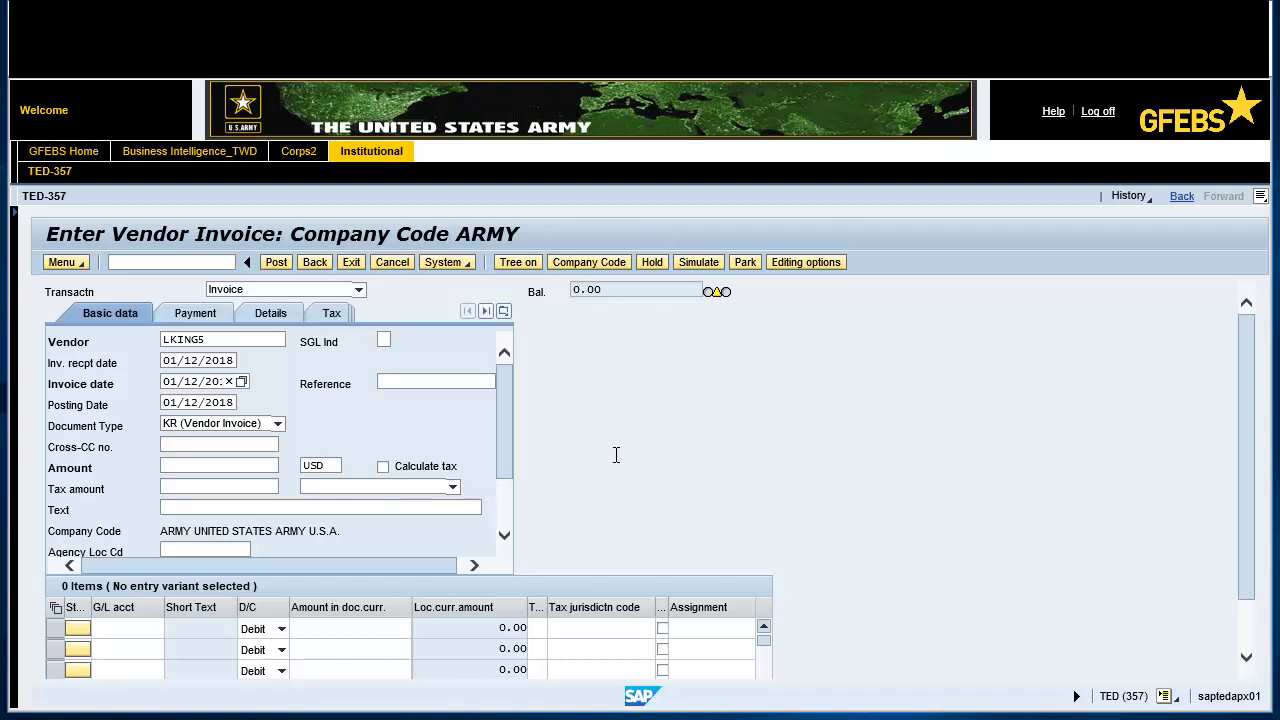
- Fill in the employee's emergency-leave invoice reference
click(384, 383)
click(382, 383)
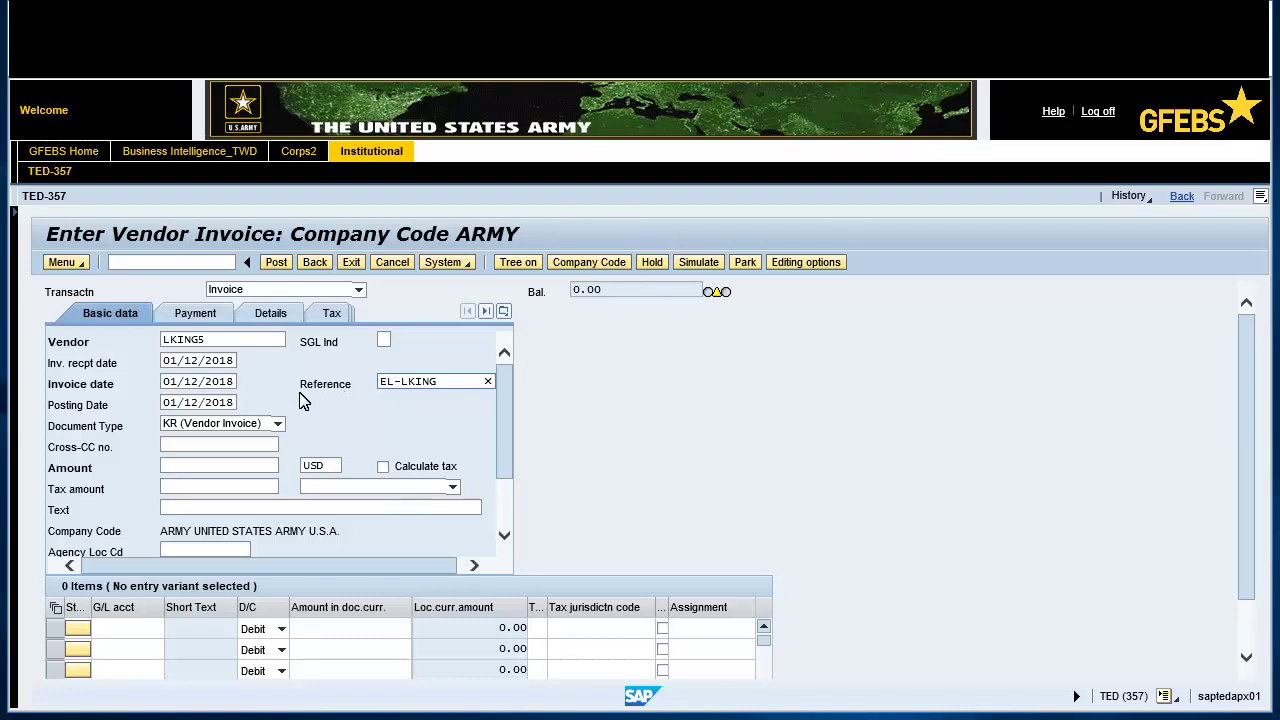
- Set document type MP (Misc. Pay FM) and amount 1,750.00
click(278, 424)
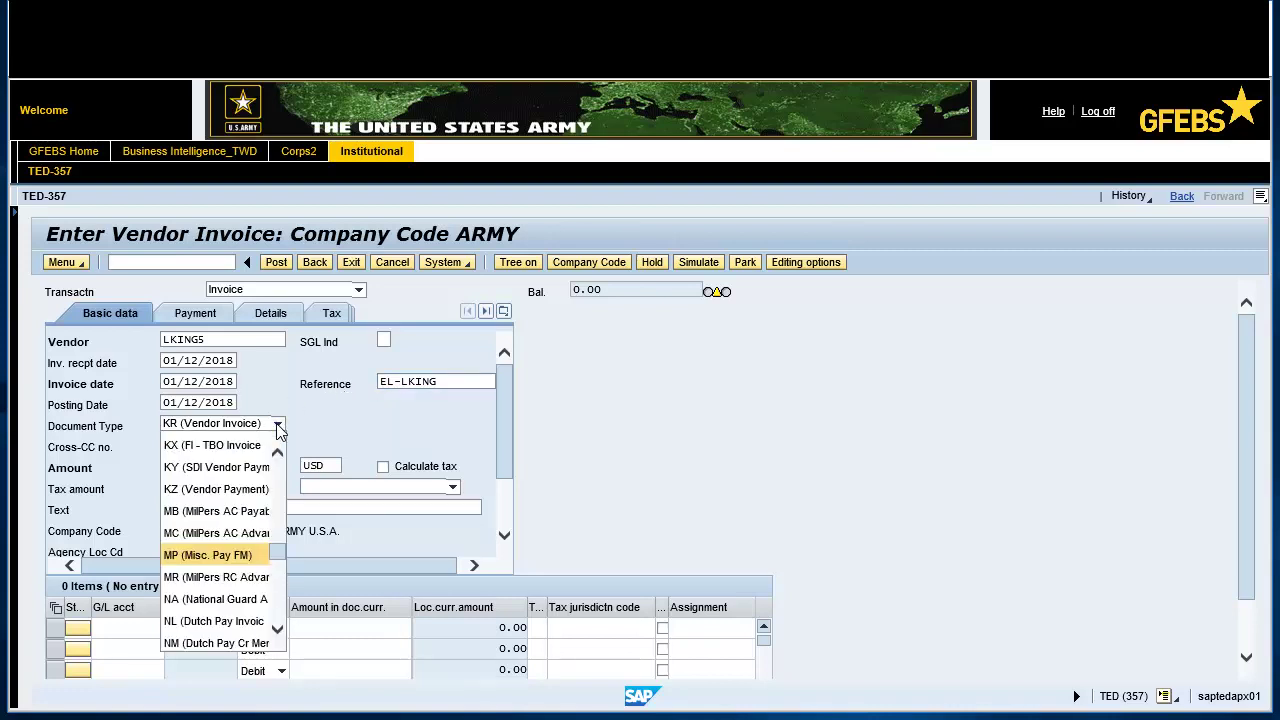
click(212, 556)
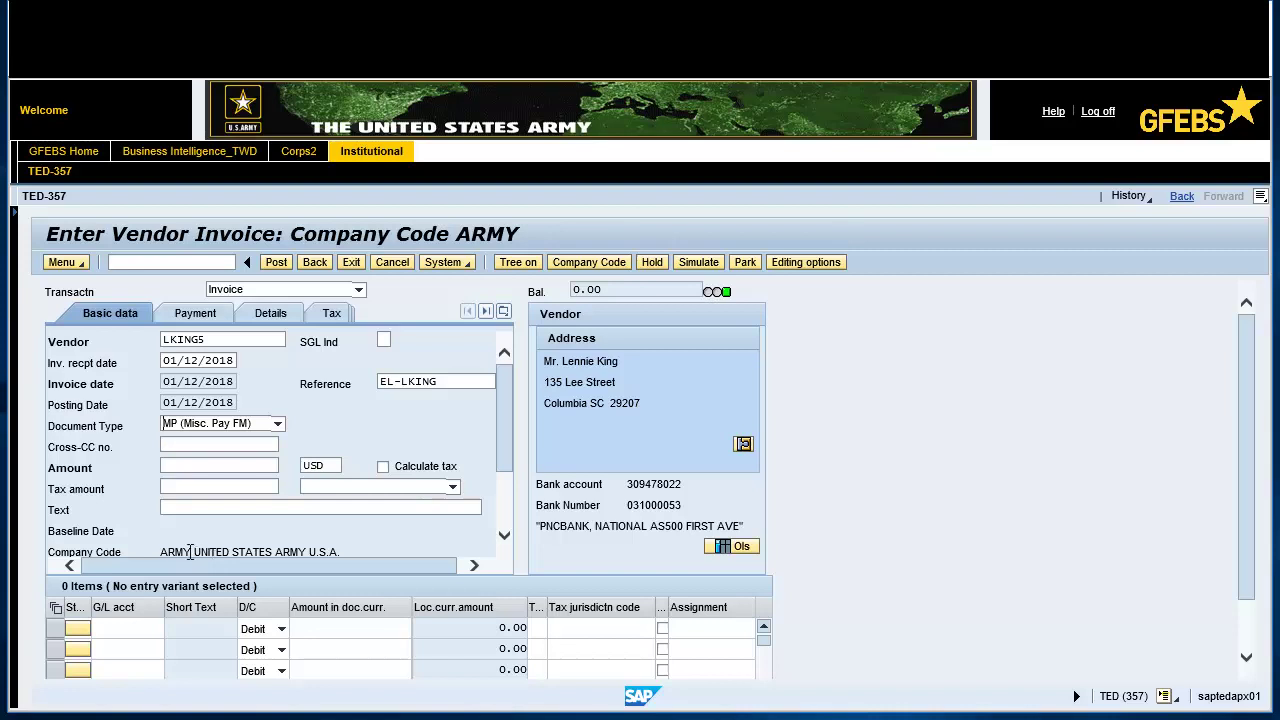
text(1,750.00)
click(165, 465)
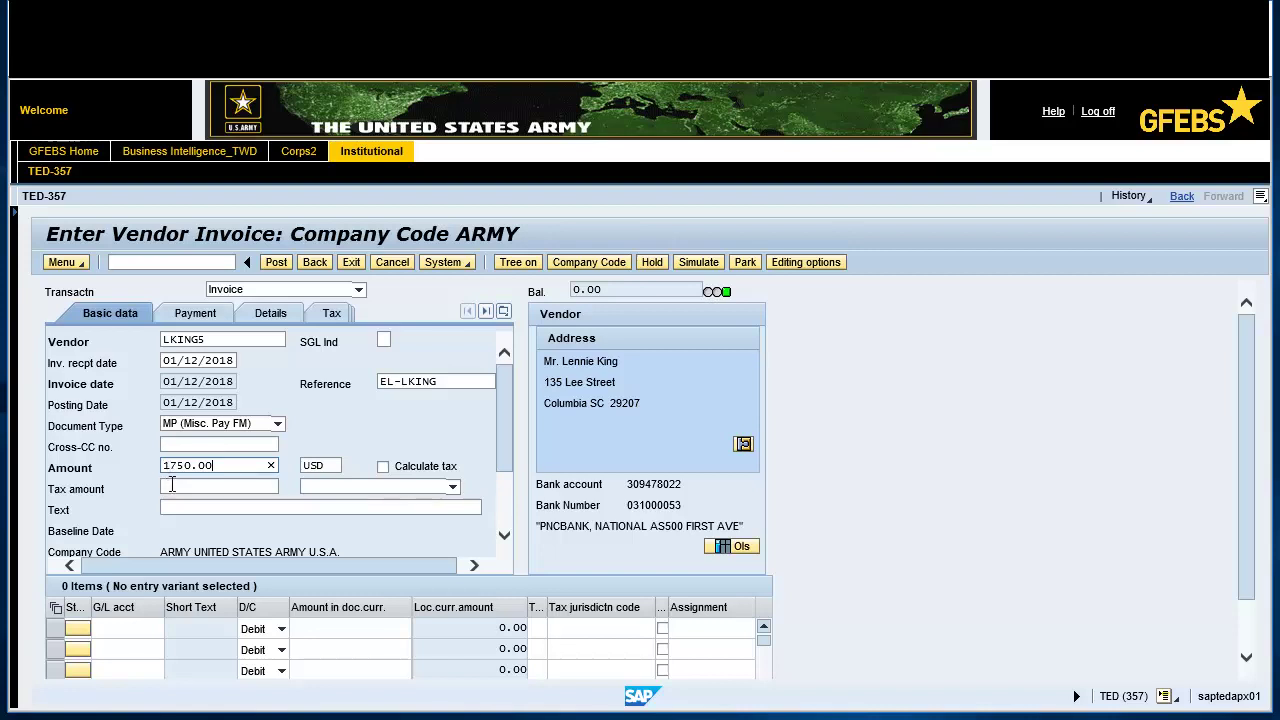
- Add header text 'Emergency Leave - ' plus the employee's name and apply it to update the balance
click(172, 507)
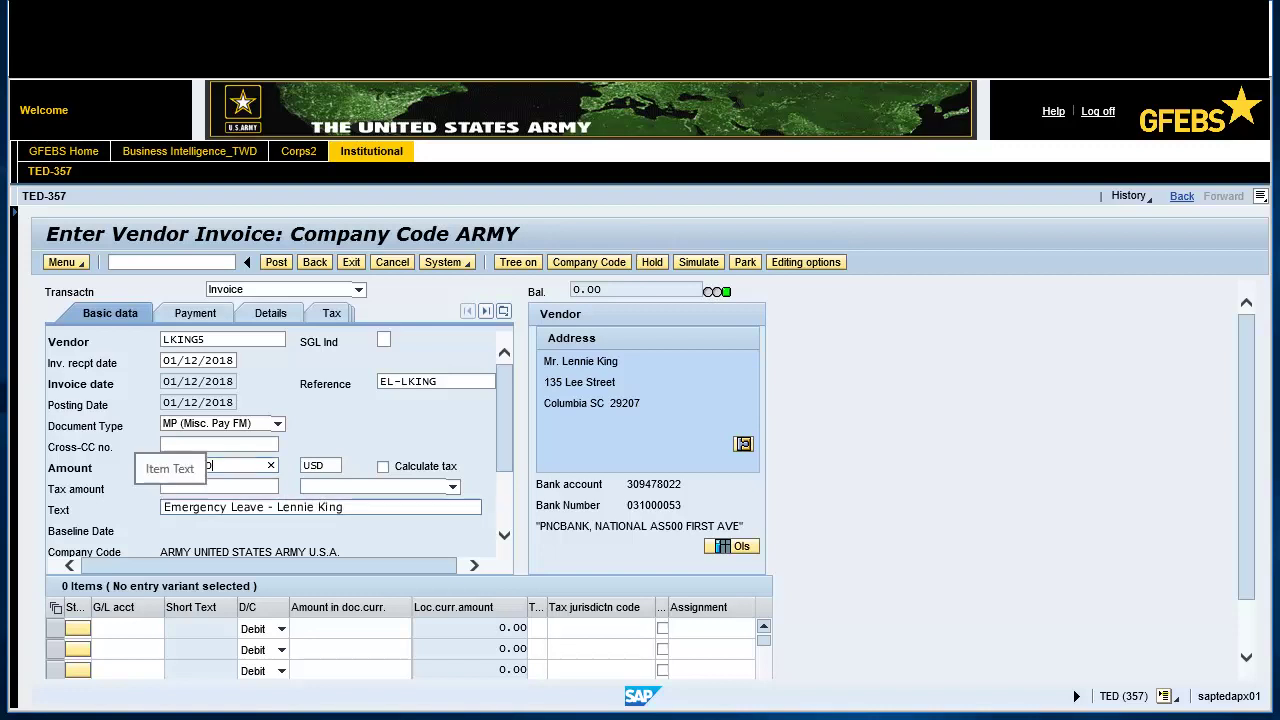
click(172, 509)
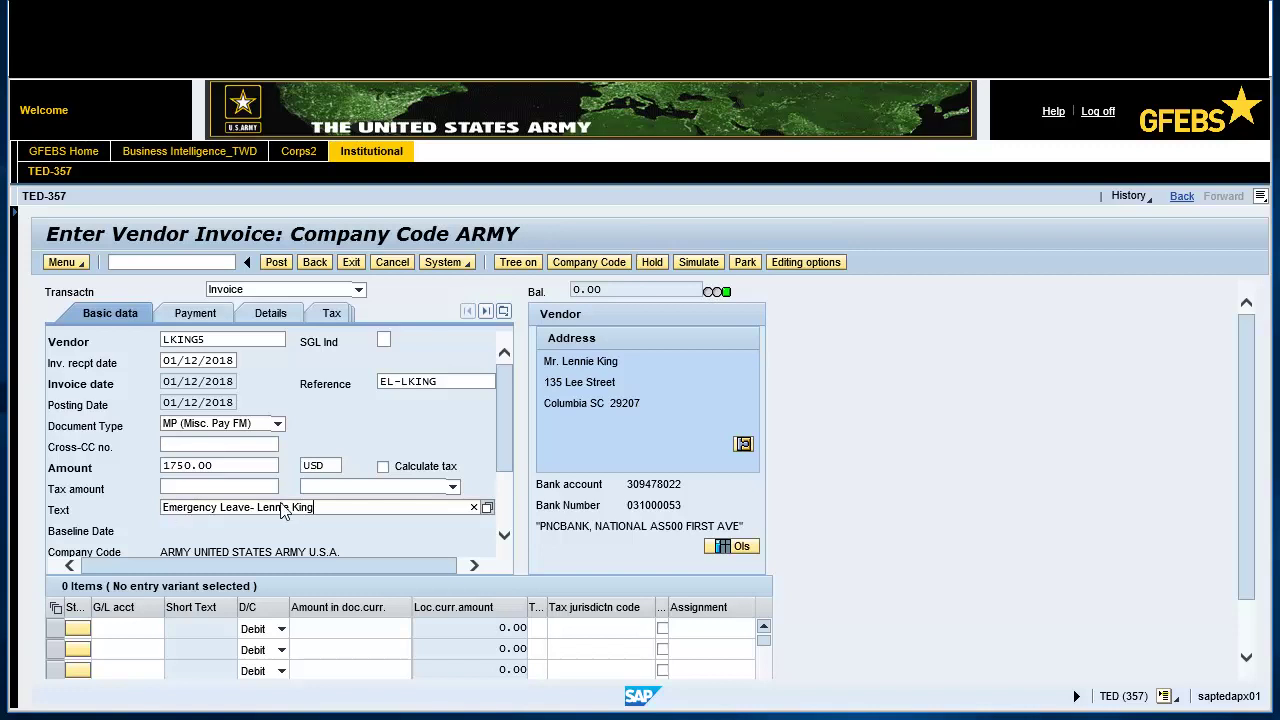
scroll(507, 418, down, 3)
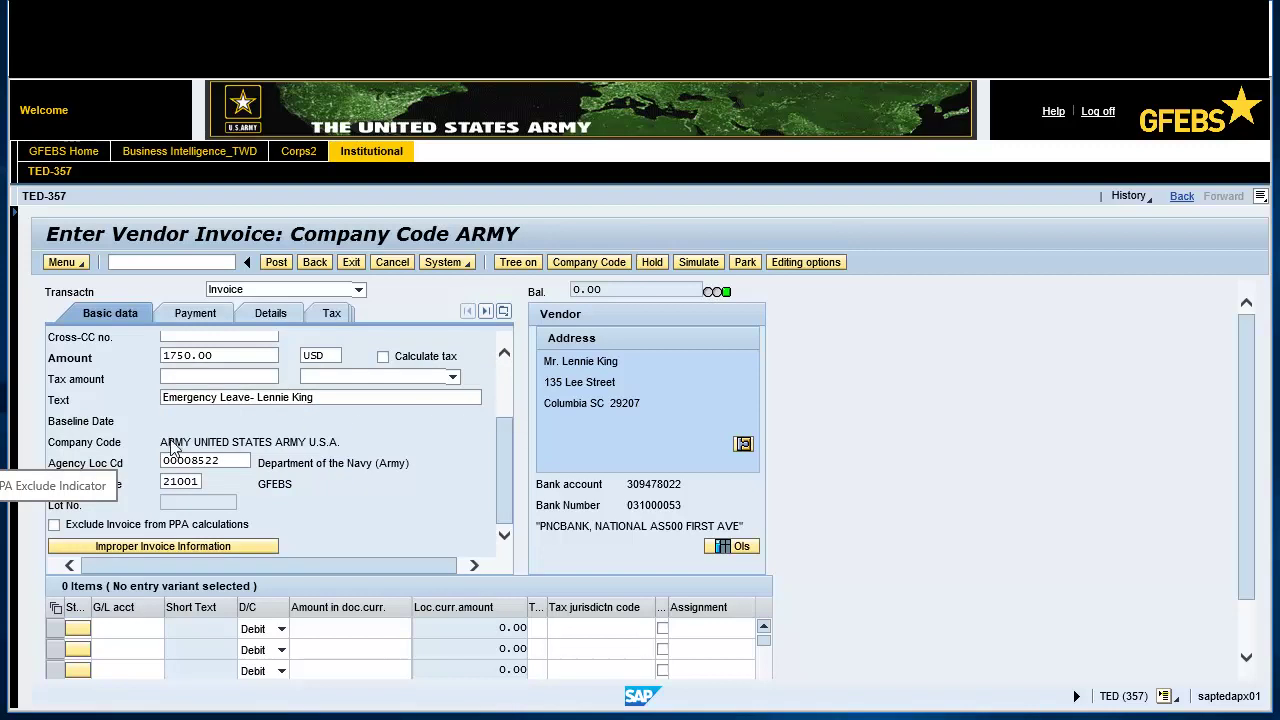
key(Return)
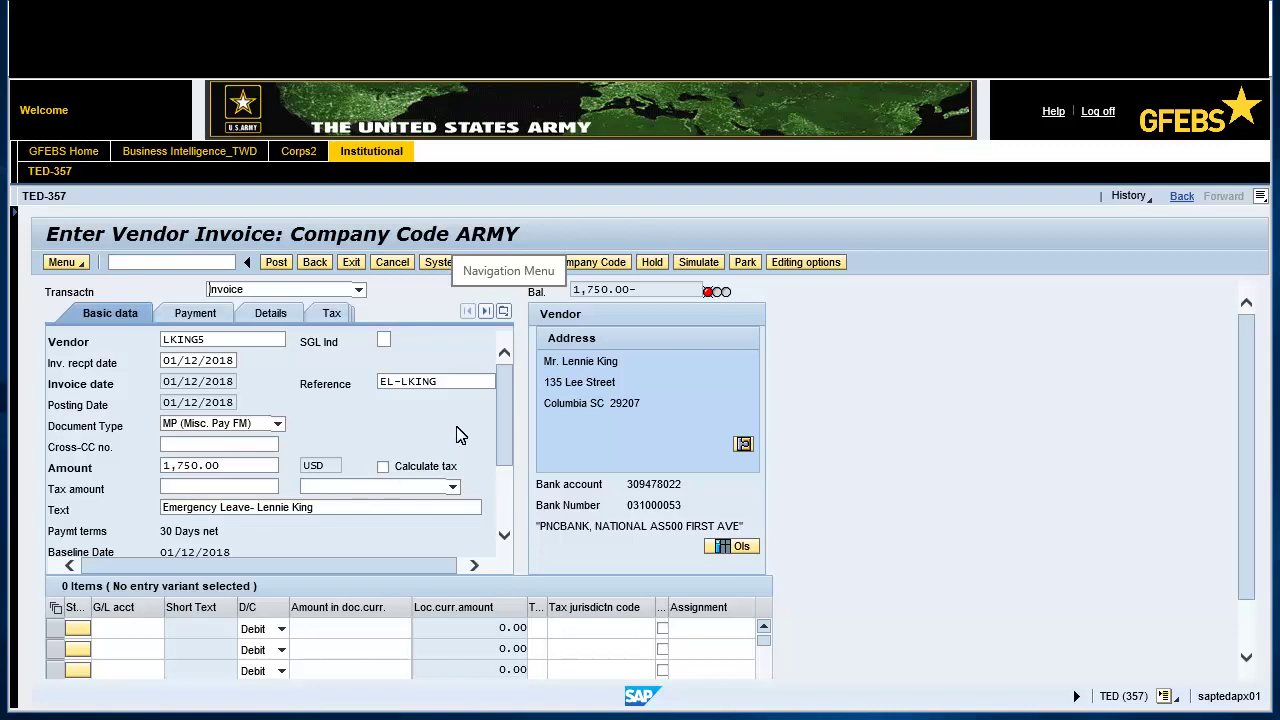
- Write the Notes long text 'Emergency Leave for' plus the employee's name, then go back to Basic data
click(504, 312)
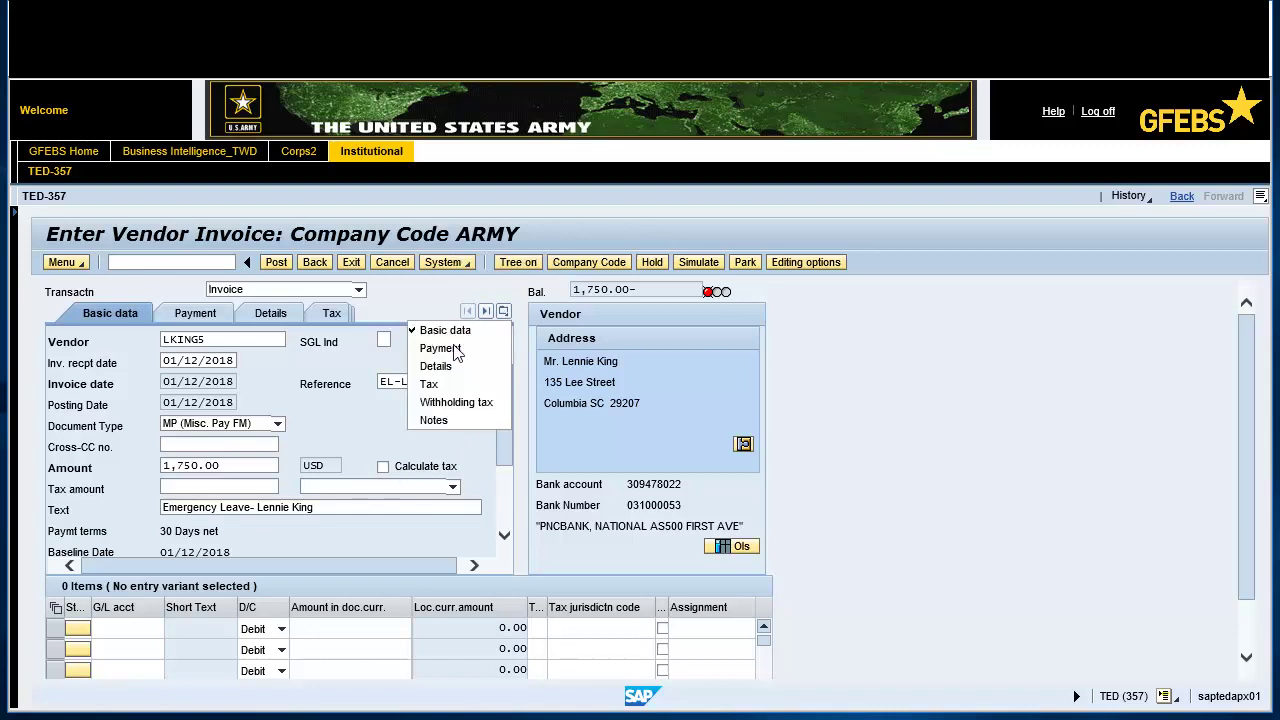
click(434, 420)
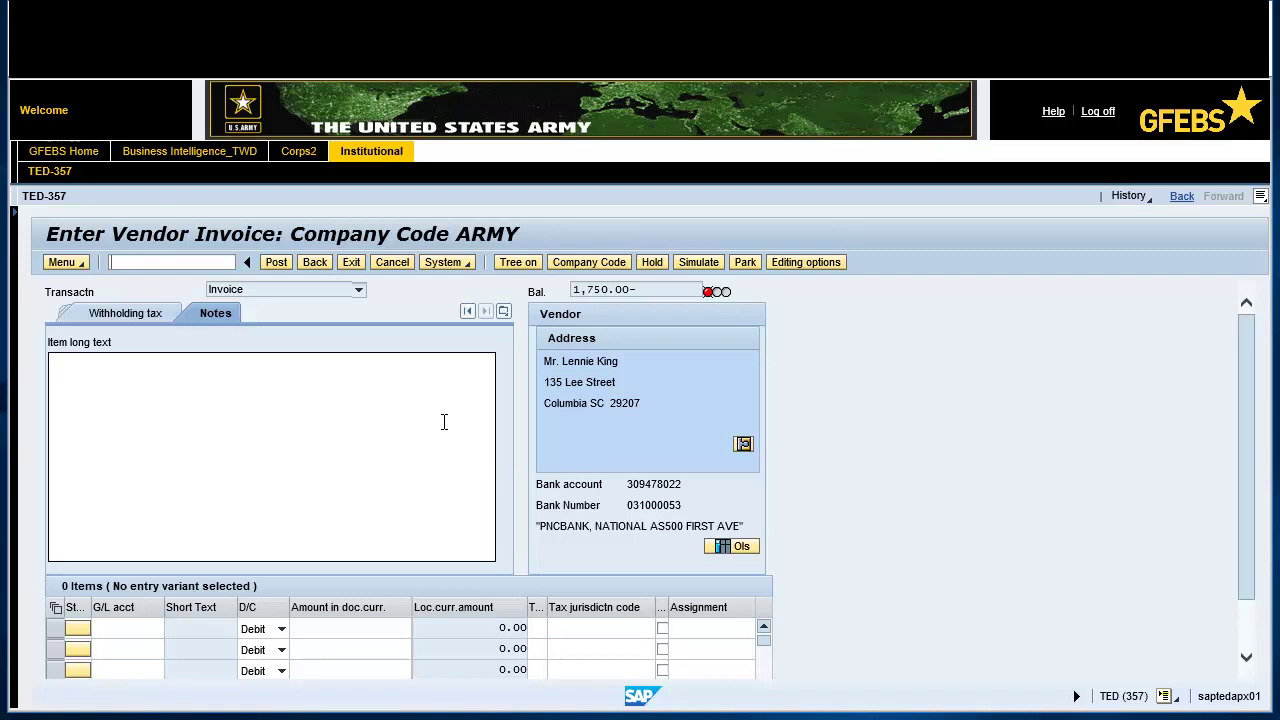
click(57, 367)
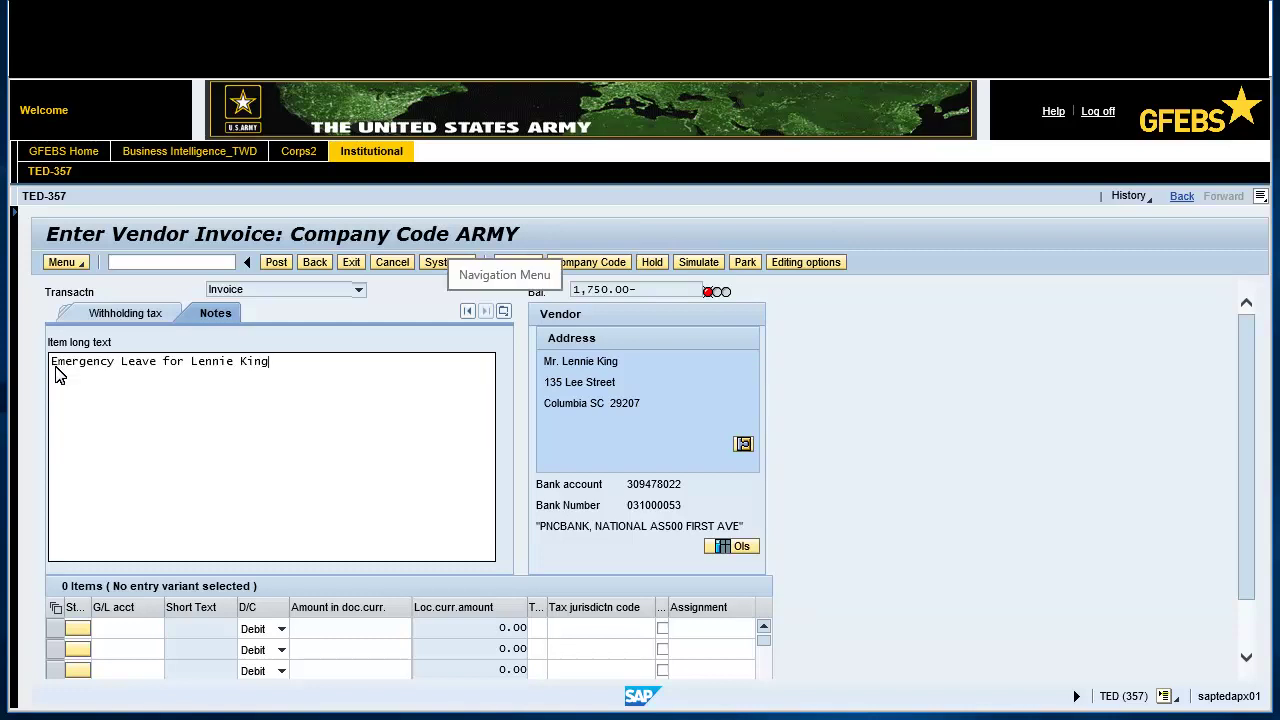
click(504, 312)
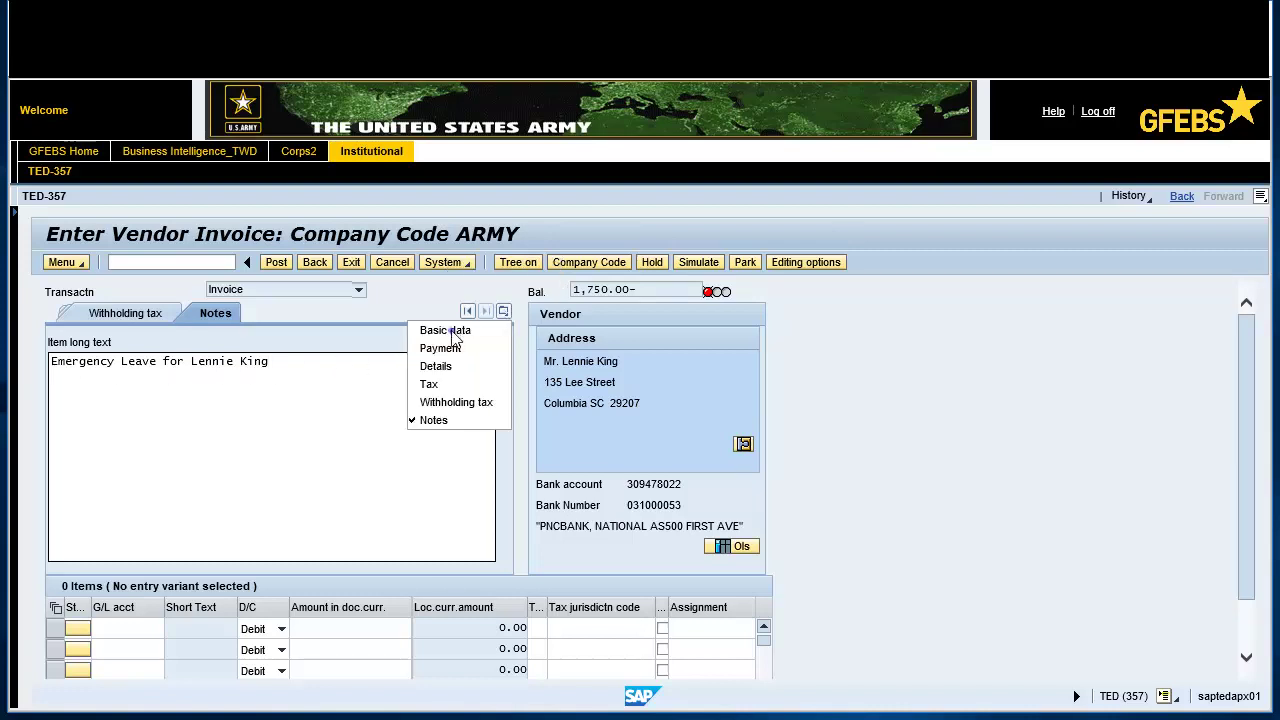
click(448, 331)
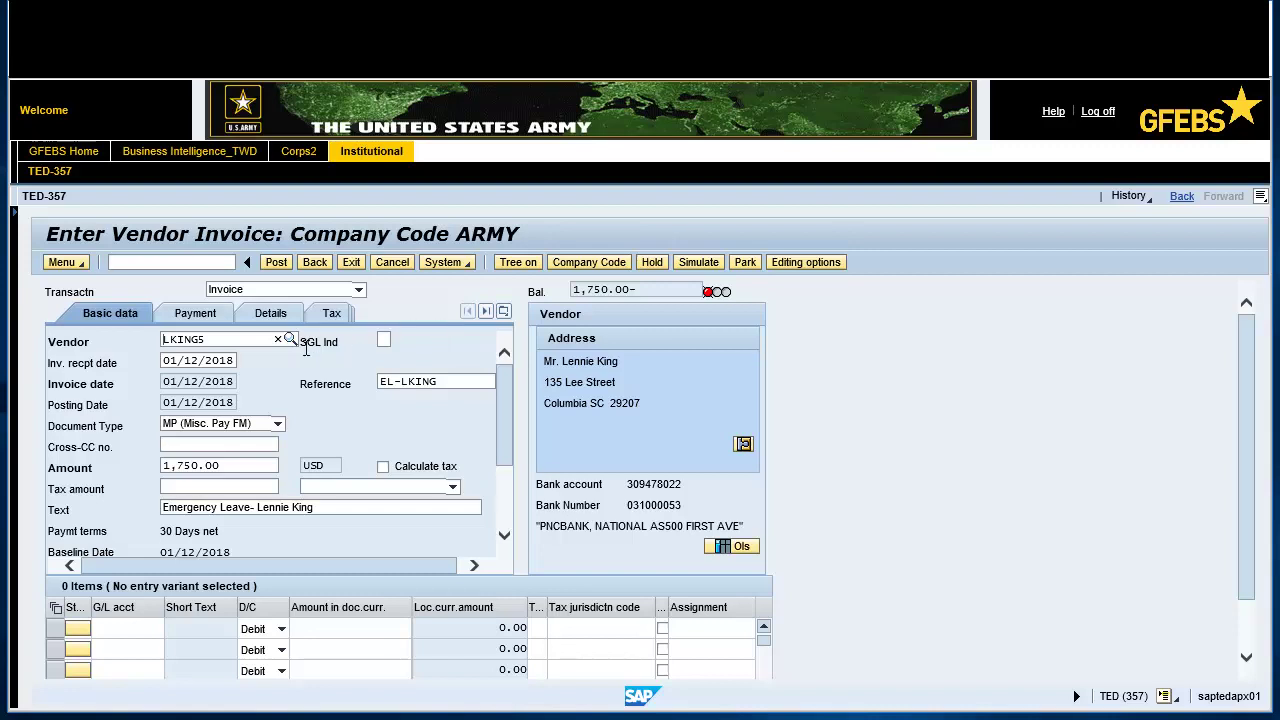
- Enter G/L account 6100.260B with amount 1,750.00 on the first line item
click(106, 630)
text(6100.260B)
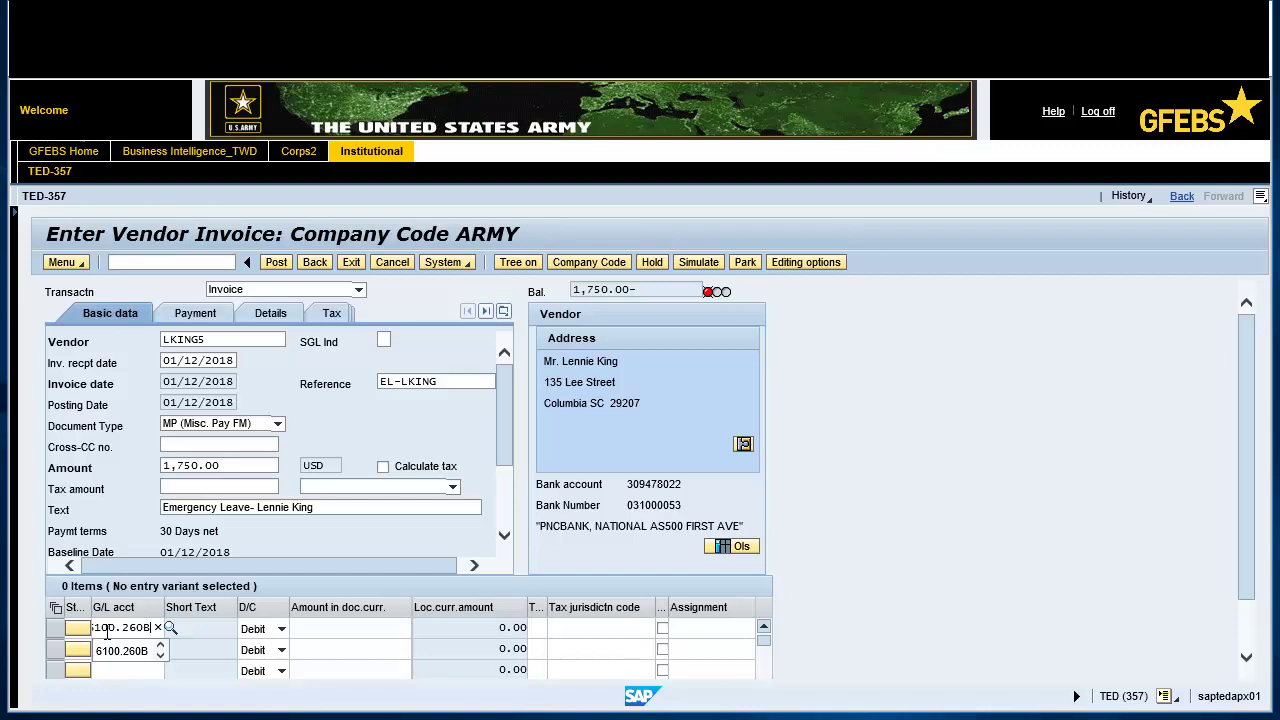
click(302, 628)
text(1,750.00)
click(305, 631)
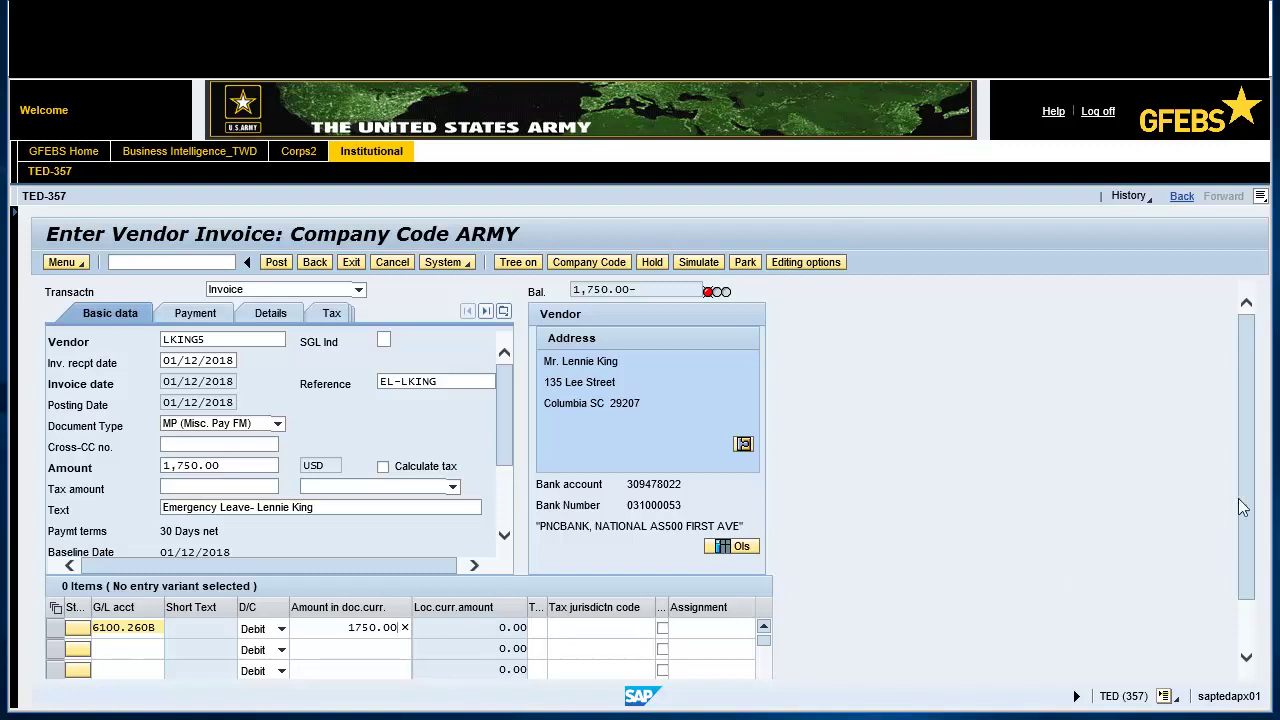
- Enter earmarked funds document 60011260 on line 1 and simulate the posting
scroll(1252, 476, down, 2)
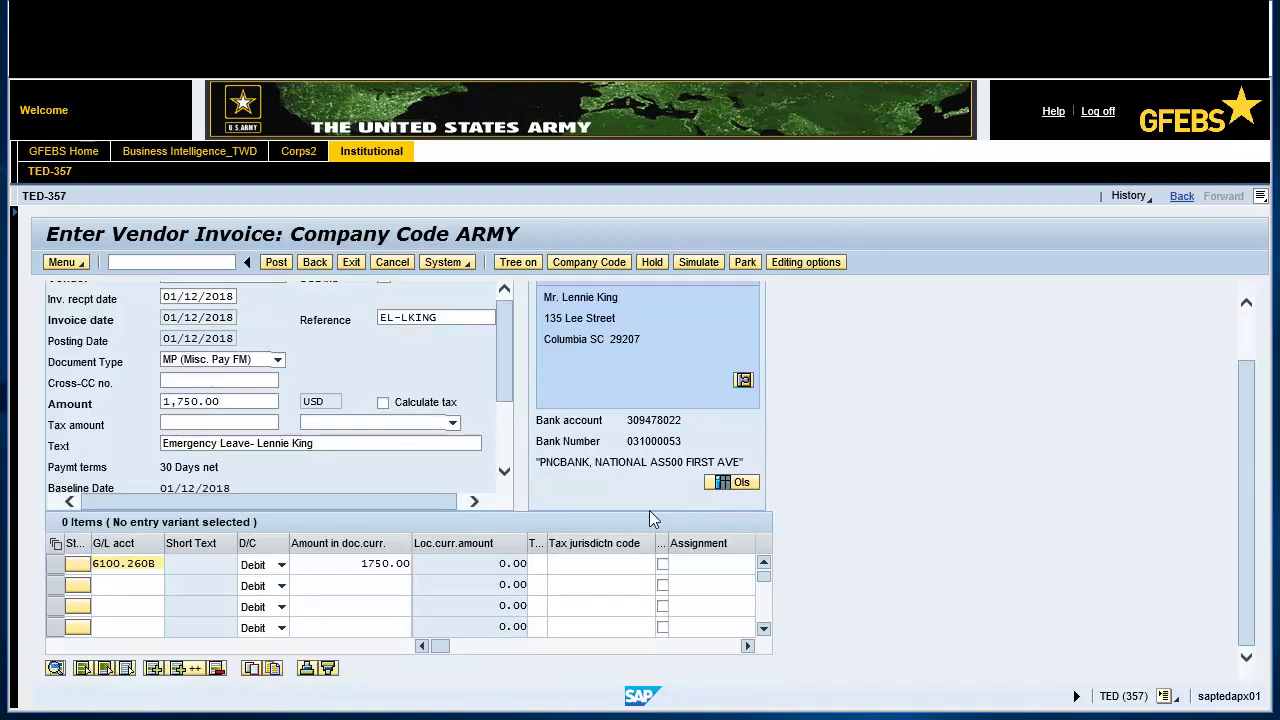
click(450, 646)
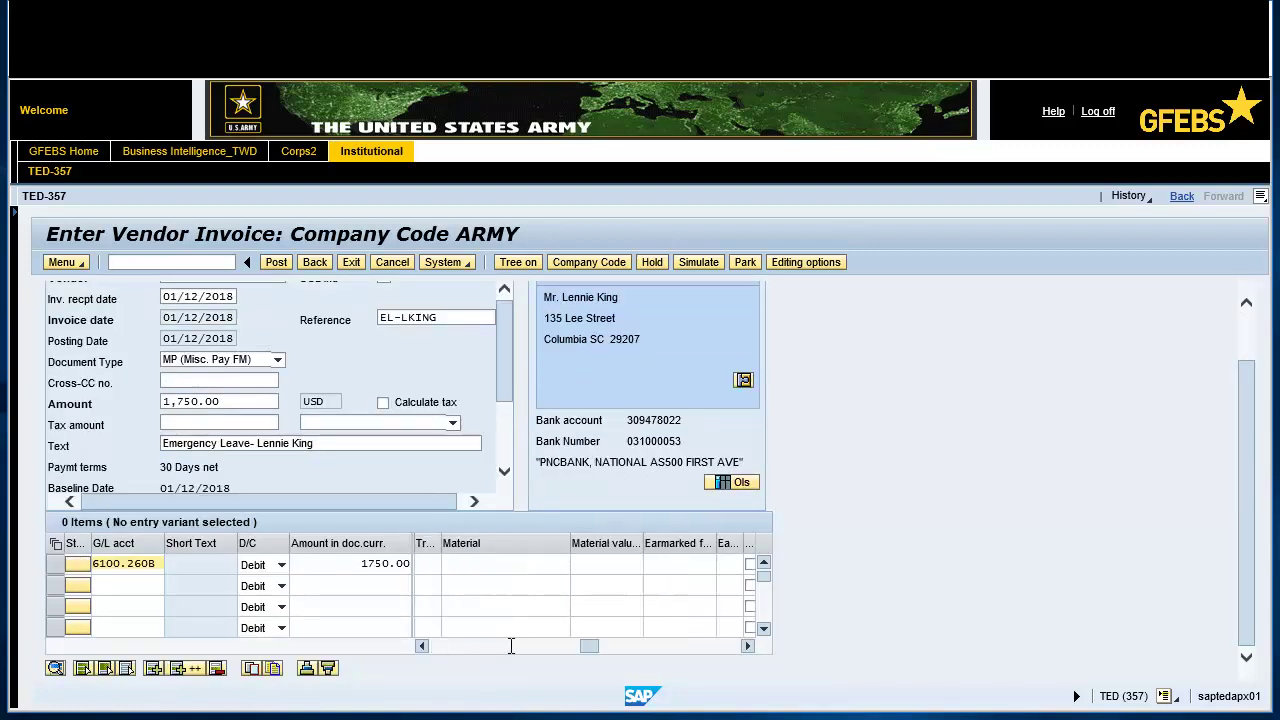
click(620, 565)
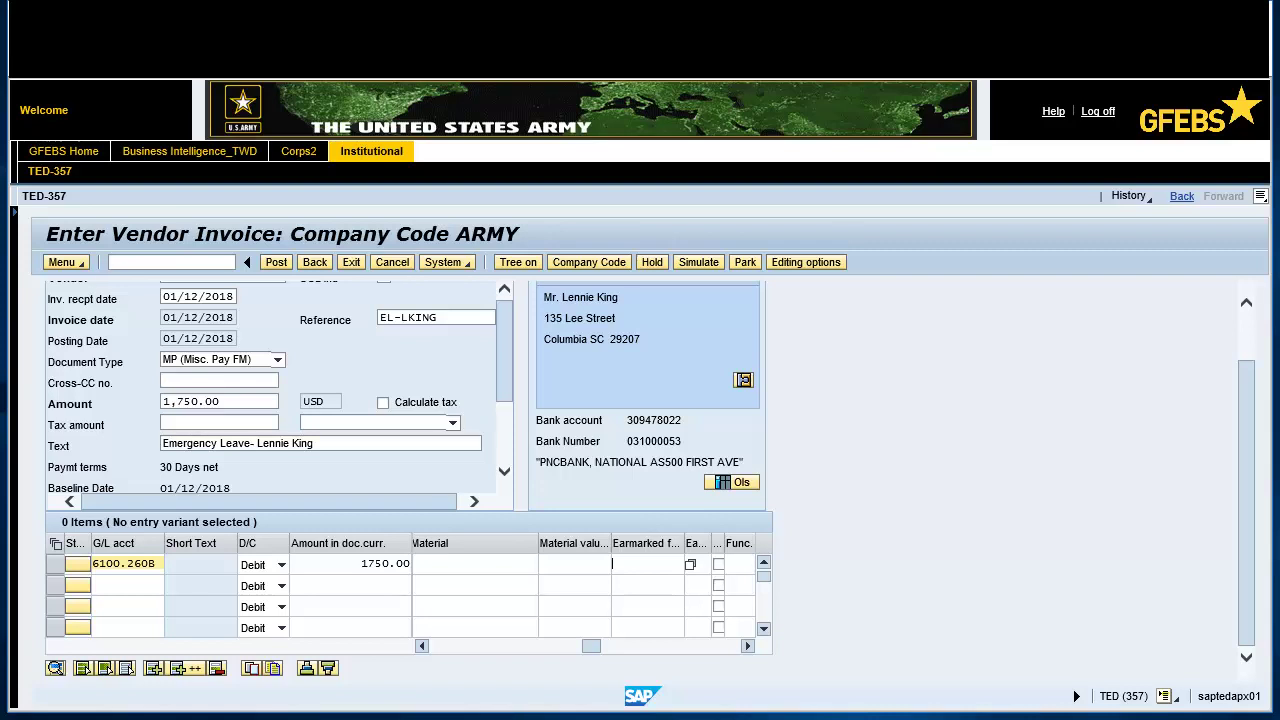
text(6)
text(0011260)
click(621, 566)
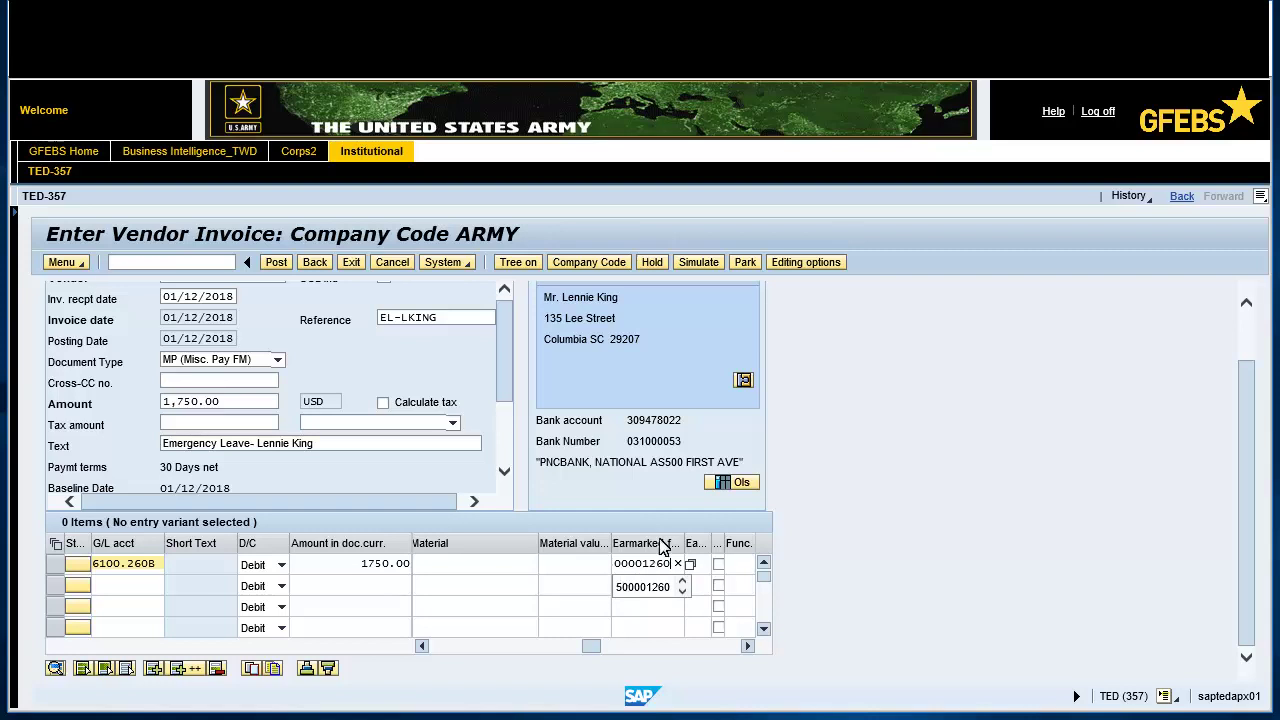
click(698, 262)
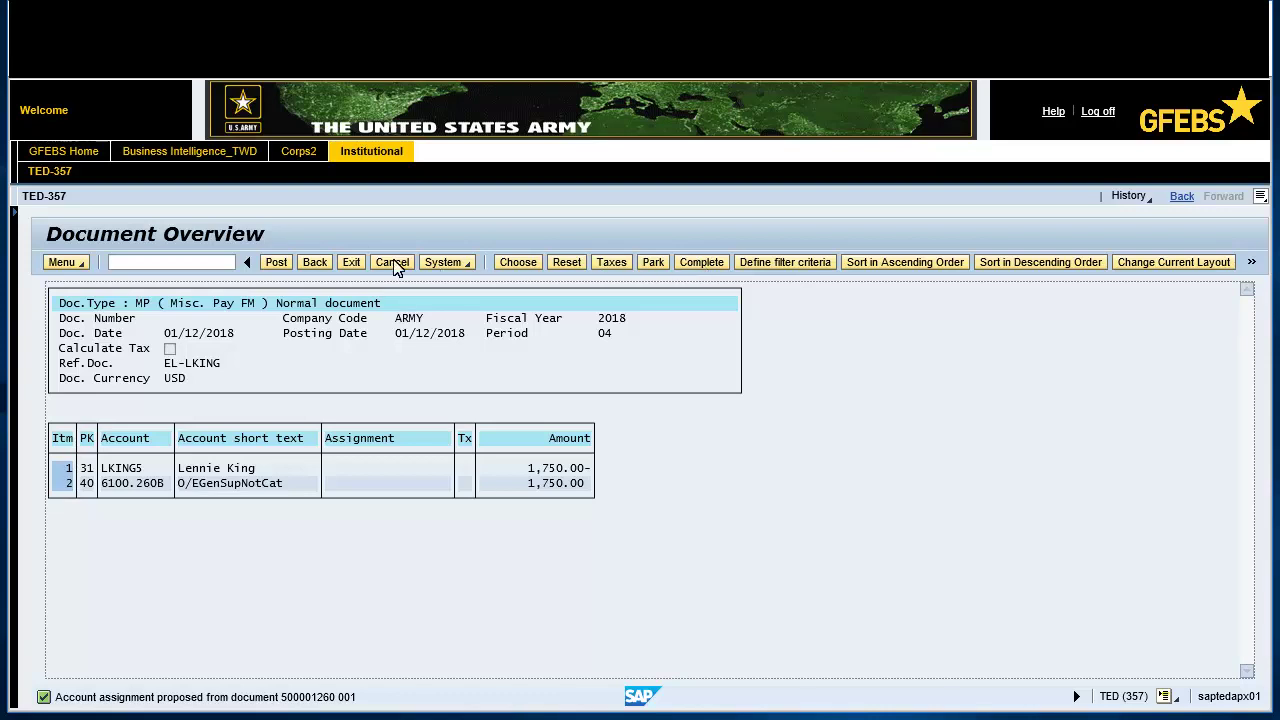
click(276, 263)
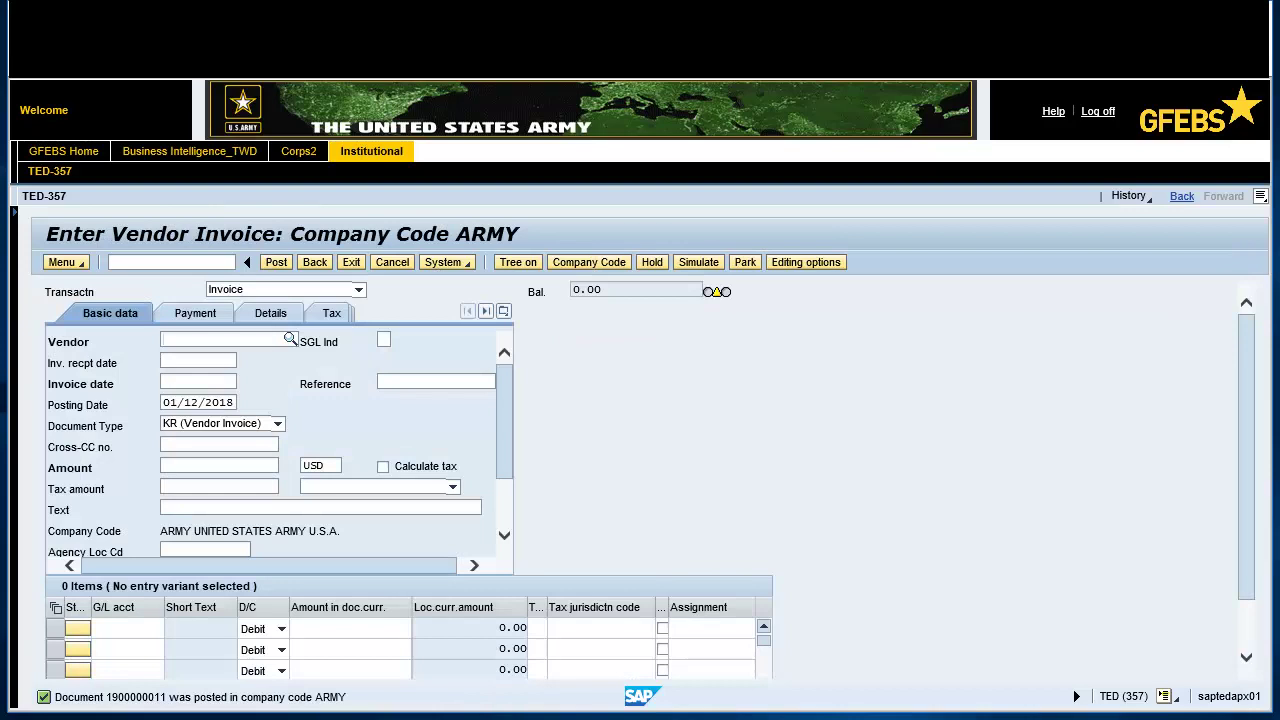